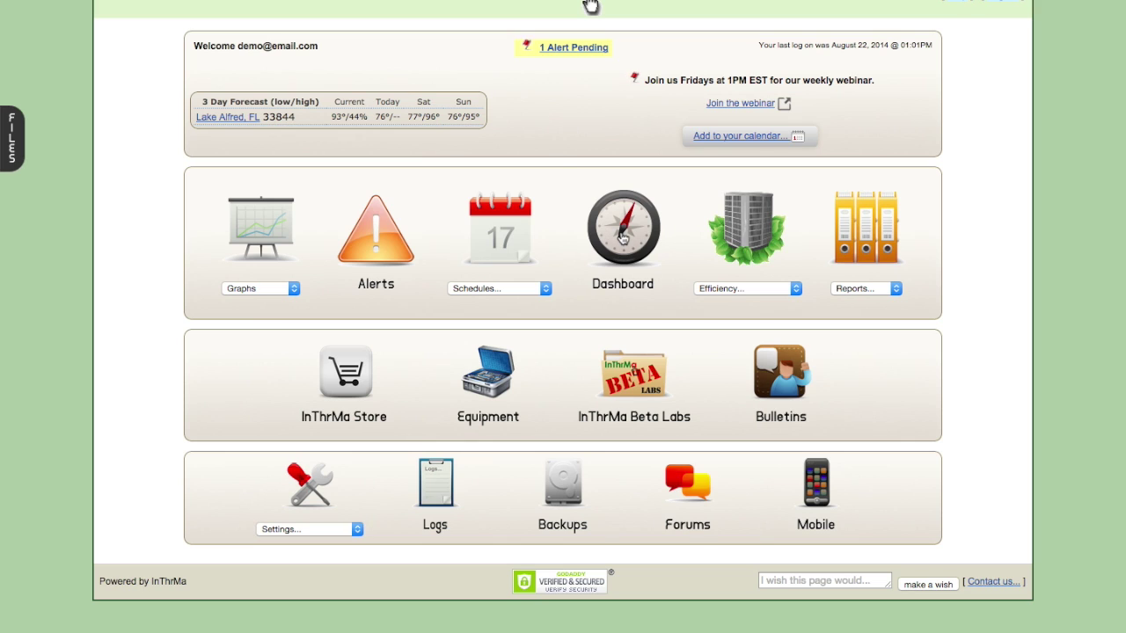
{"action": "left_click", "coordinate": [622, 236]}
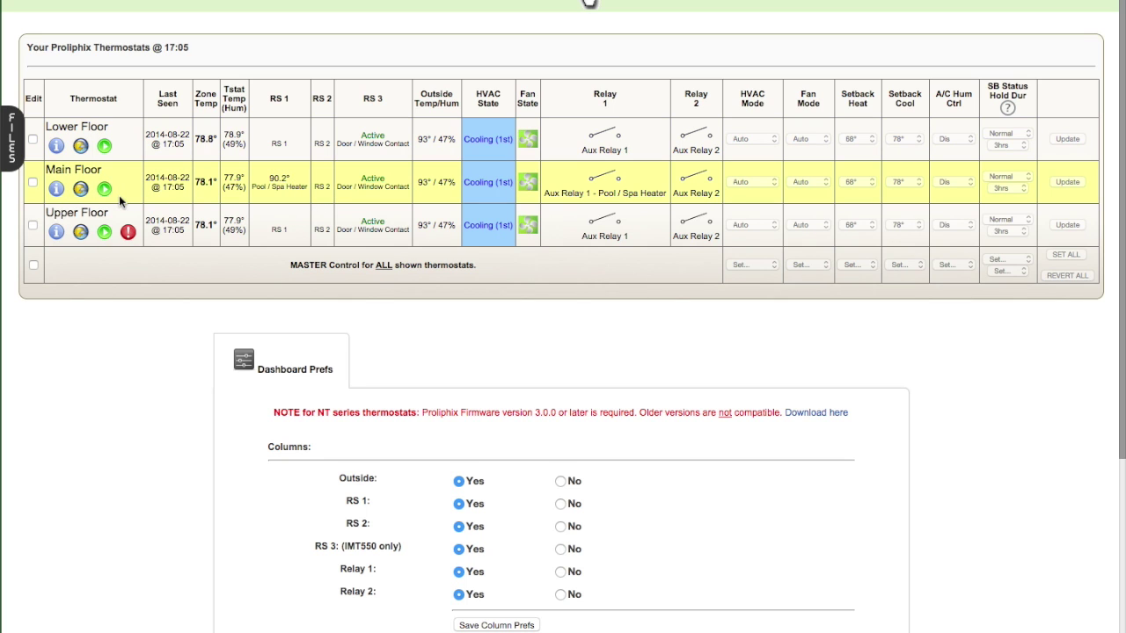
{"action": "left_click", "coordinate": [34, 141]}
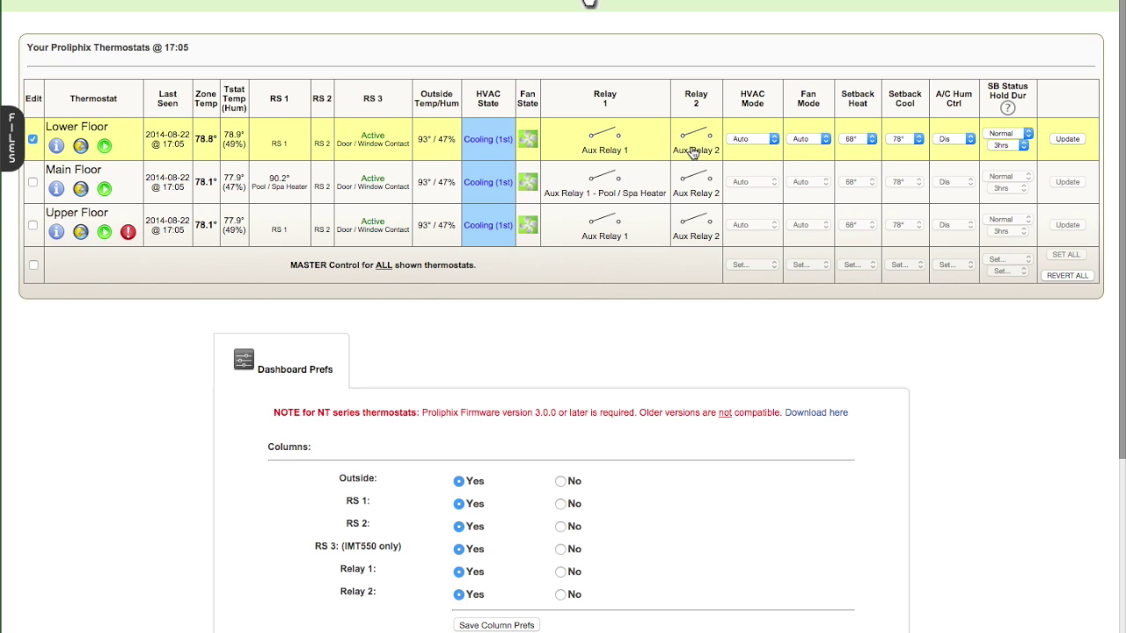
{"action": "left_click", "coordinate": [34, 140]}
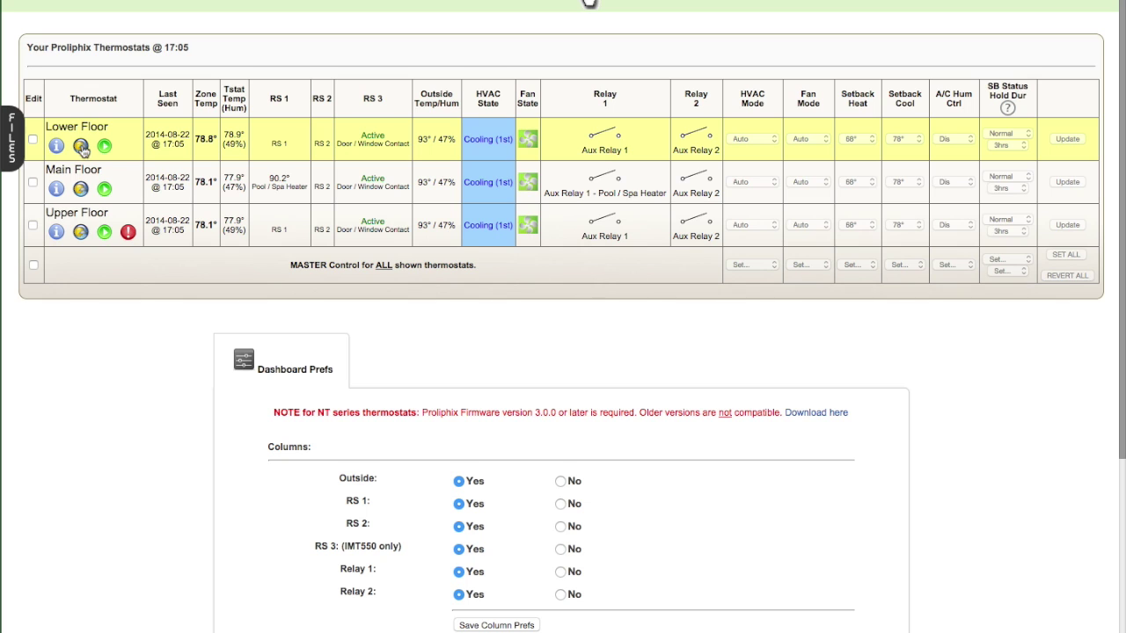
{"action": "left_click", "coordinate": [56, 146]}
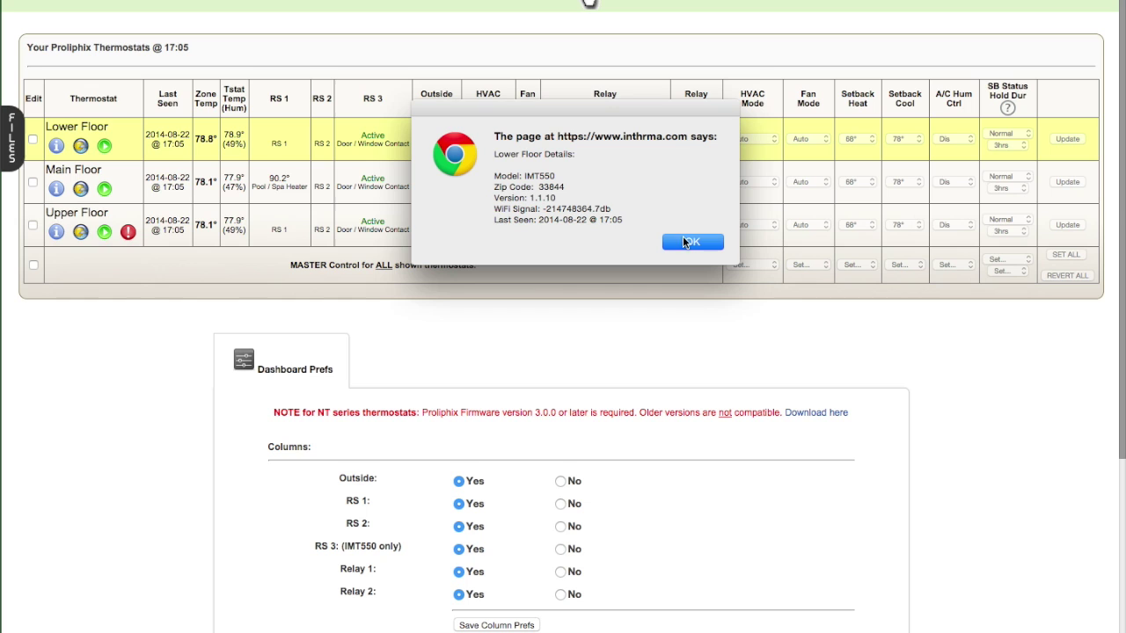
{"action": "left_click", "coordinate": [686, 242]}
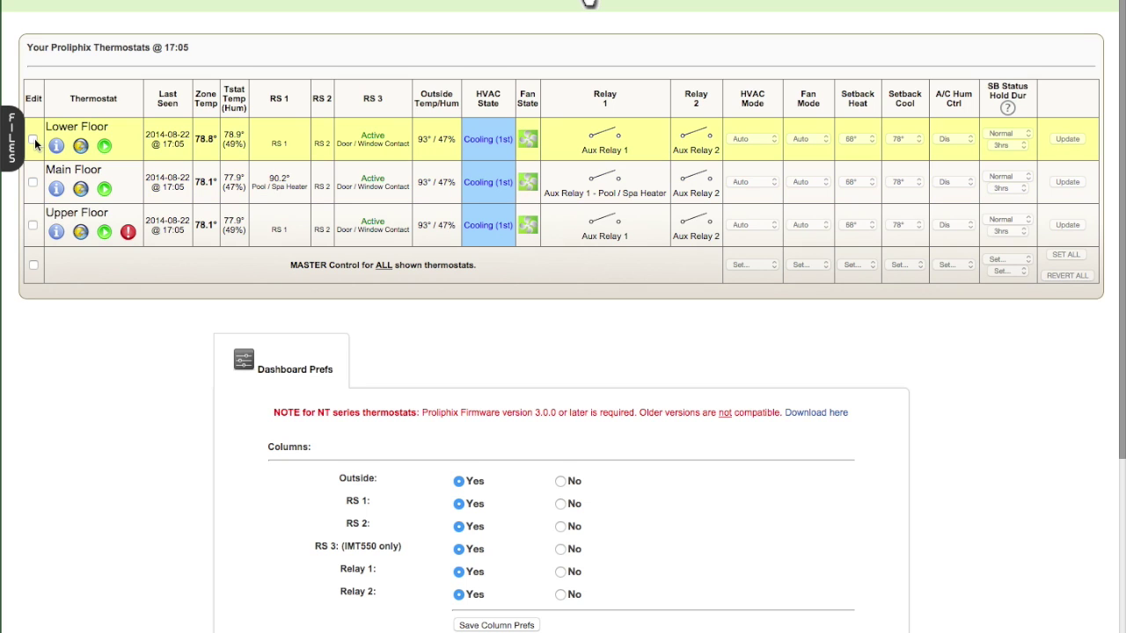
{"action": "left_click", "coordinate": [33, 140]}
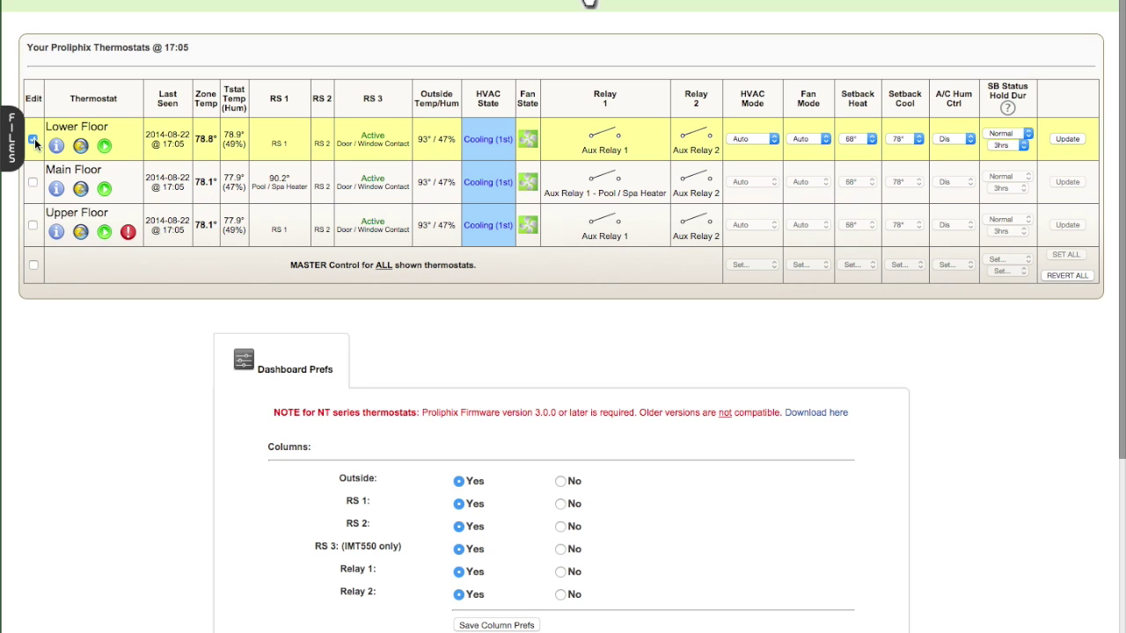
Step: Set Lower Floor's Setback Cool to 75°, keeping its HVAC Mode on Auto
{"action": "left_click", "coordinate": [915, 136]}
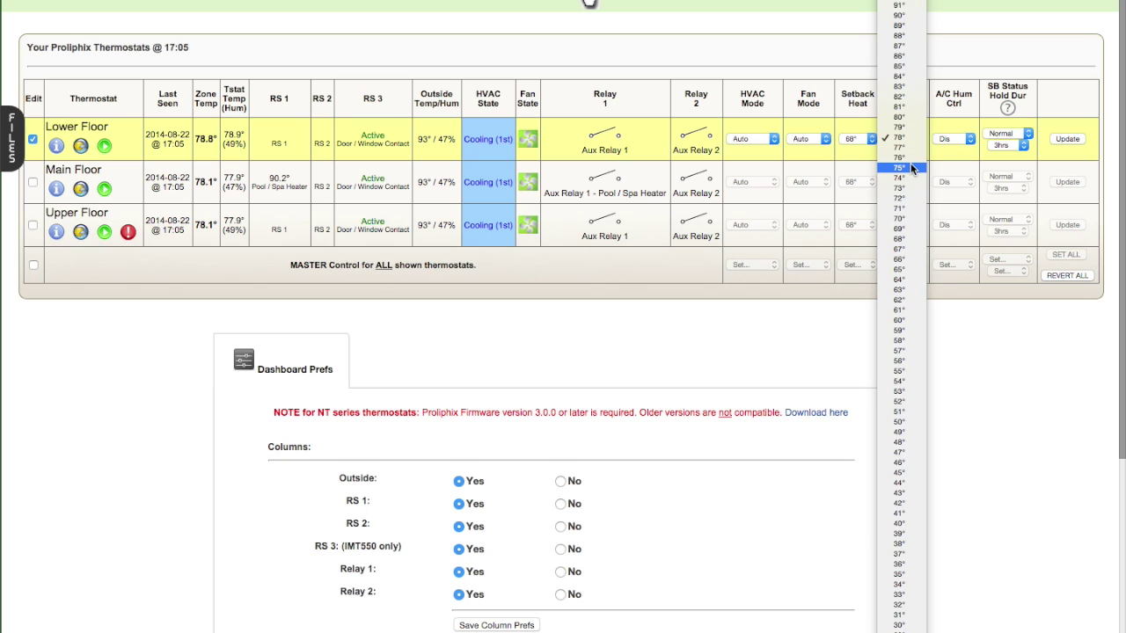
{"action": "key", "text": "Escape"}
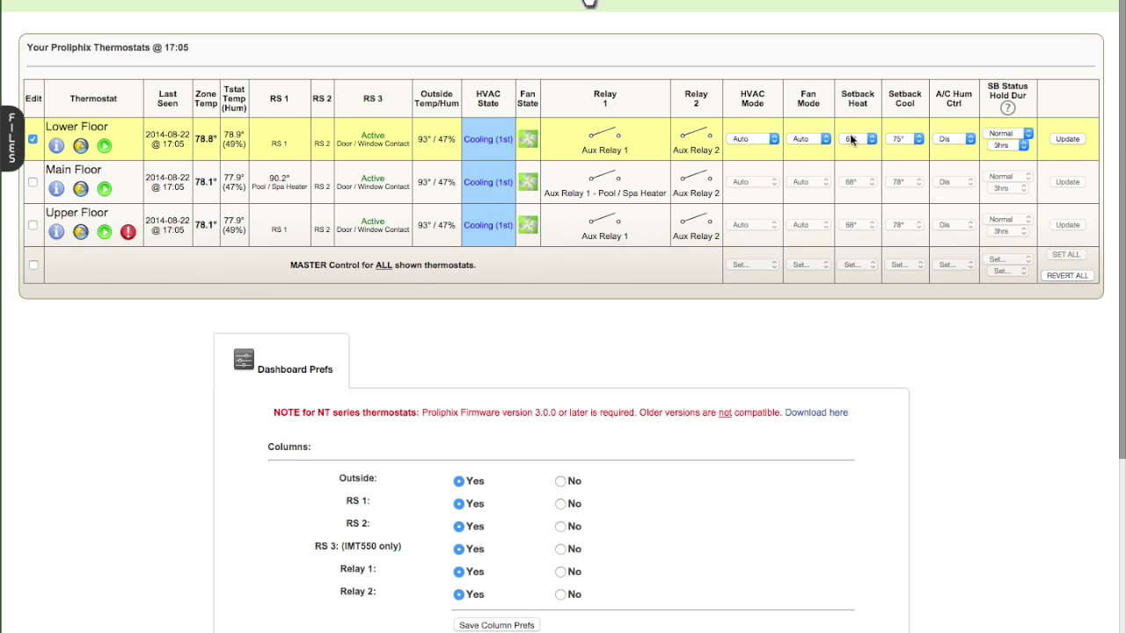
{"action": "left_click", "coordinate": [770, 139]}
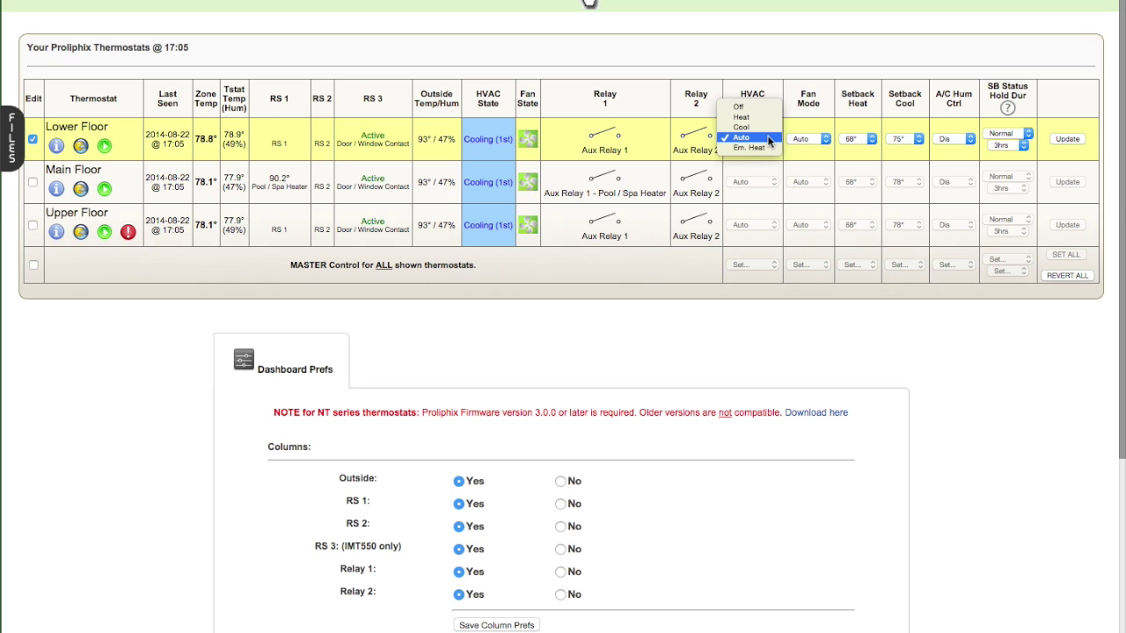
{"action": "left_click", "coordinate": [813, 126]}
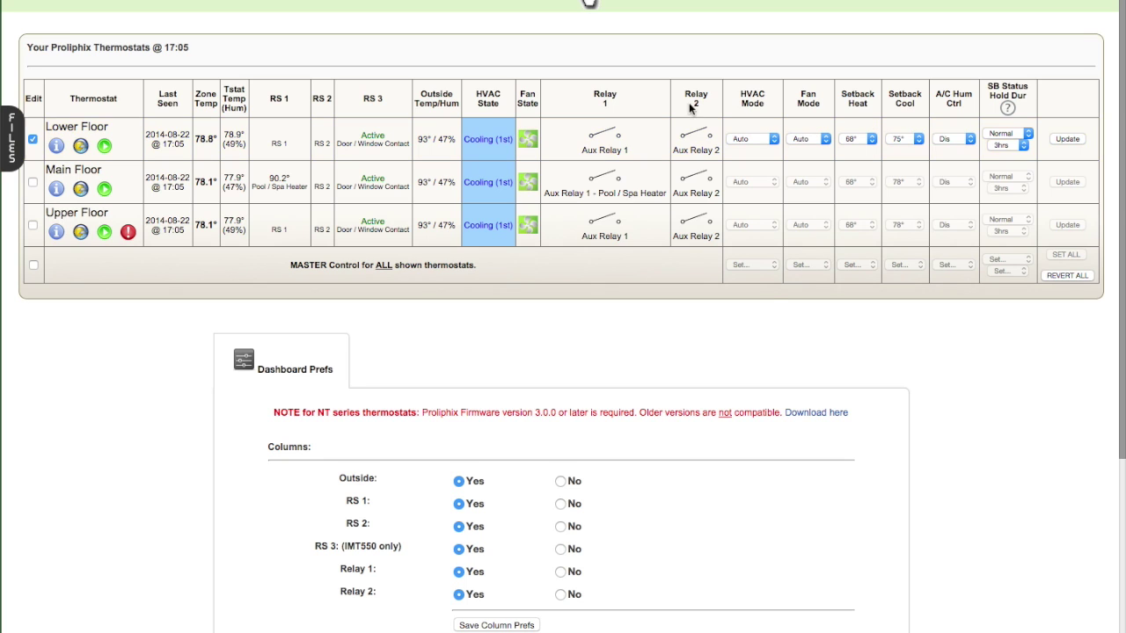
Step: Stop editing Lower Floor, enable the MASTER row and set its Setback Cool to 75°
{"action": "left_click", "coordinate": [33, 140]}
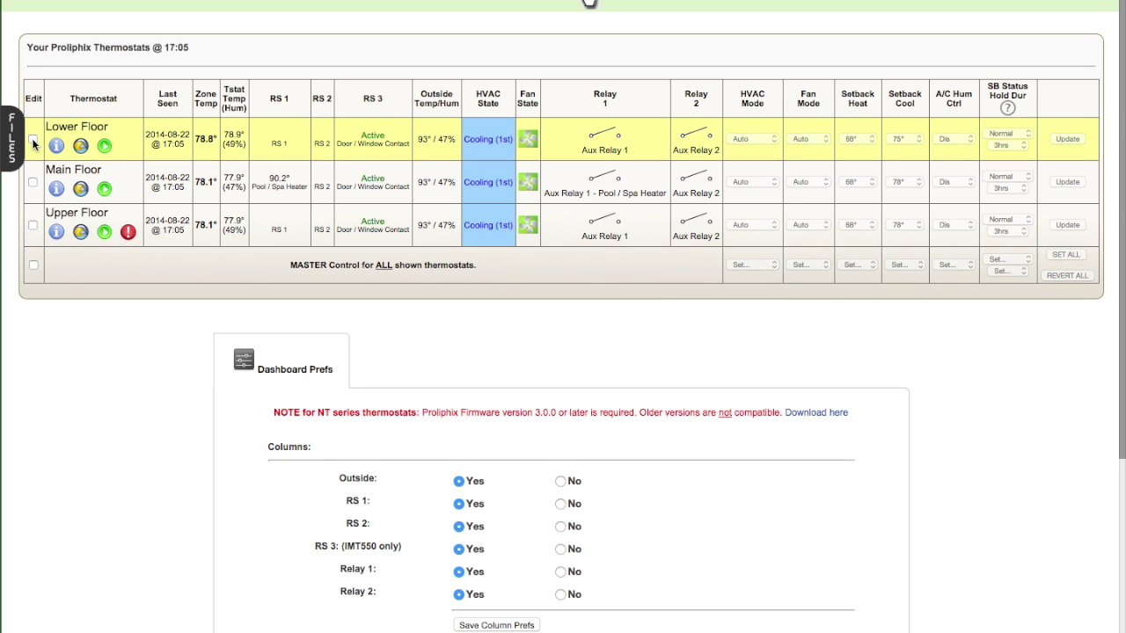
{"action": "left_click", "coordinate": [34, 266]}
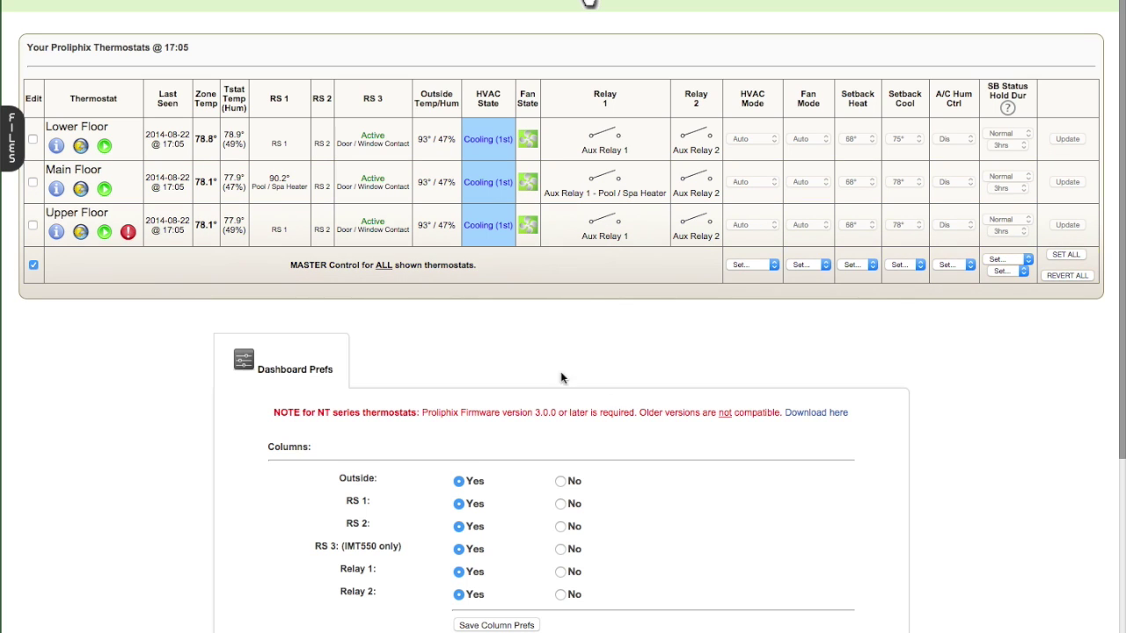
{"action": "left_click", "coordinate": [911, 269]}
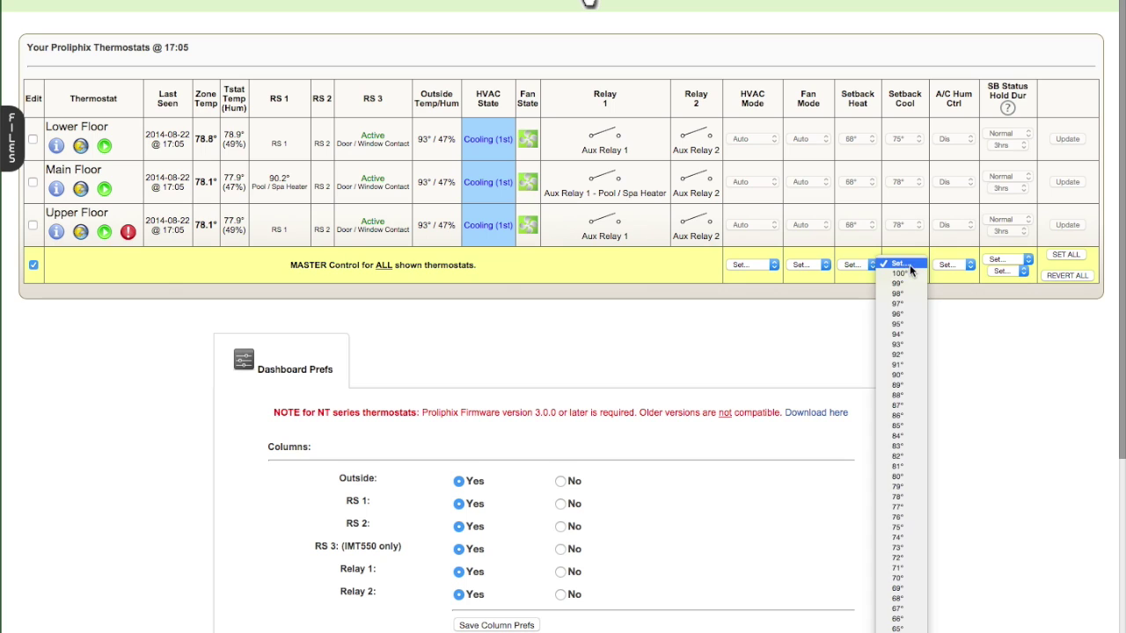
{"action": "left_click", "coordinate": [901, 526]}
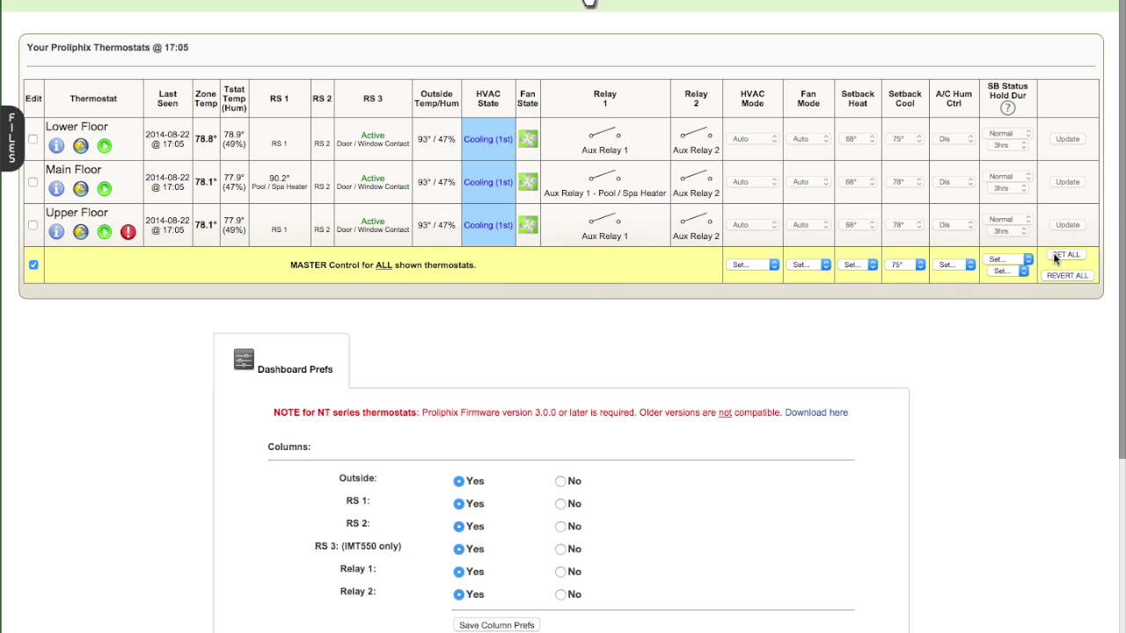
Step: Uncheck the MASTER Control row without SET ALL, leaving Main and Upper Floor at 78°
{"action": "left_click", "coordinate": [32, 265]}
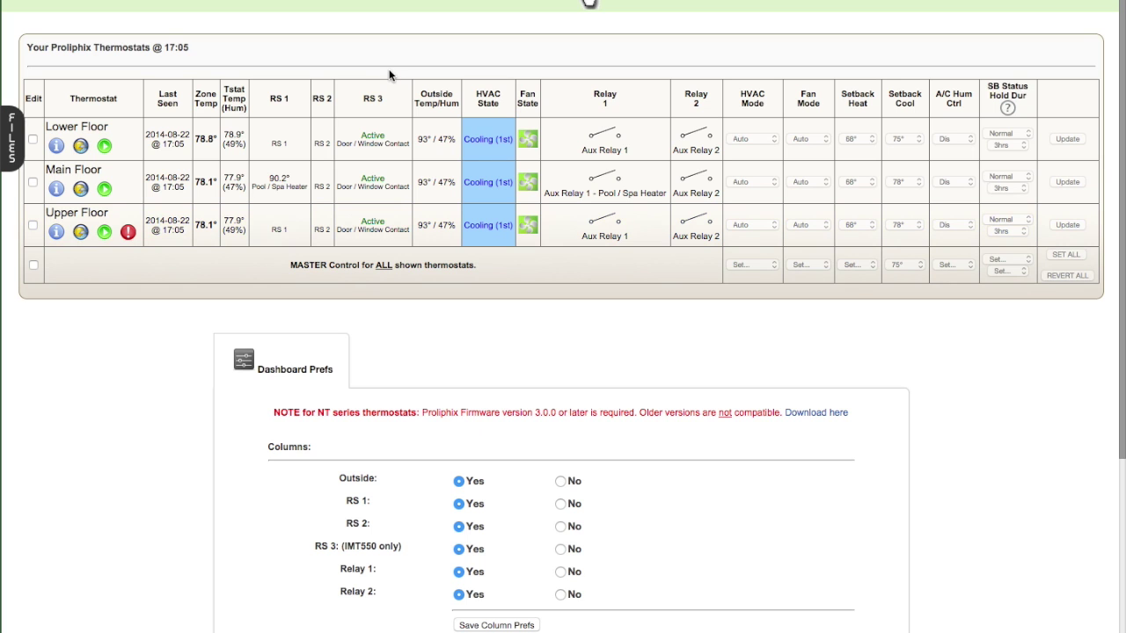
{"action": "scroll", "coordinate": [570, 334], "scroll_direction": "down", "scroll_amount": 5}
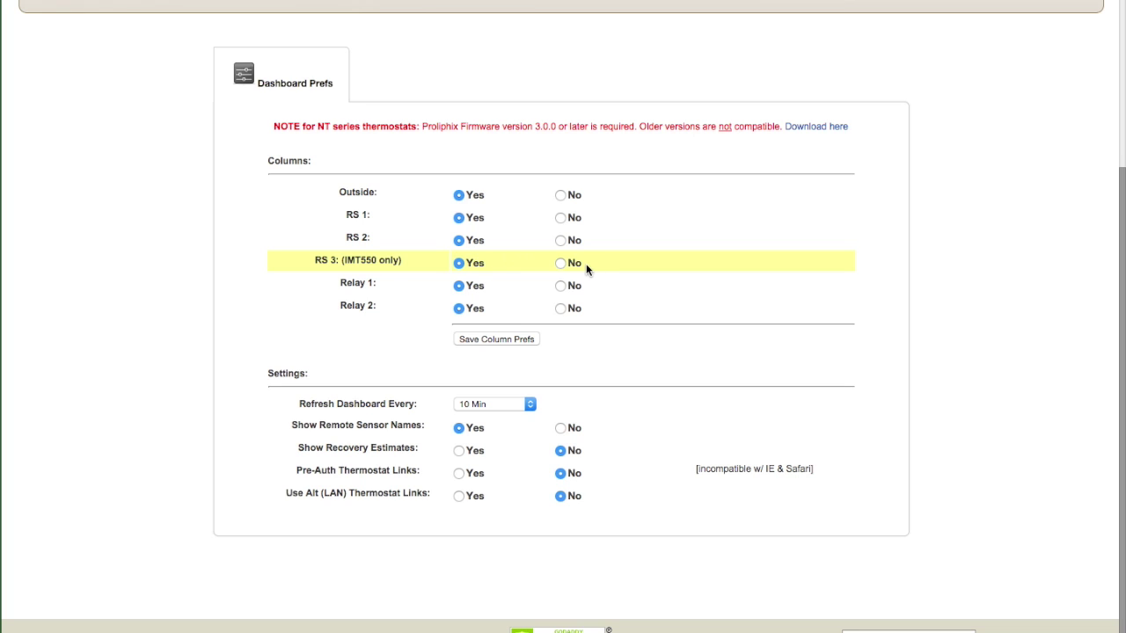
{"action": "left_click", "coordinate": [561, 264]}
{"action": "left_click", "coordinate": [561, 241]}
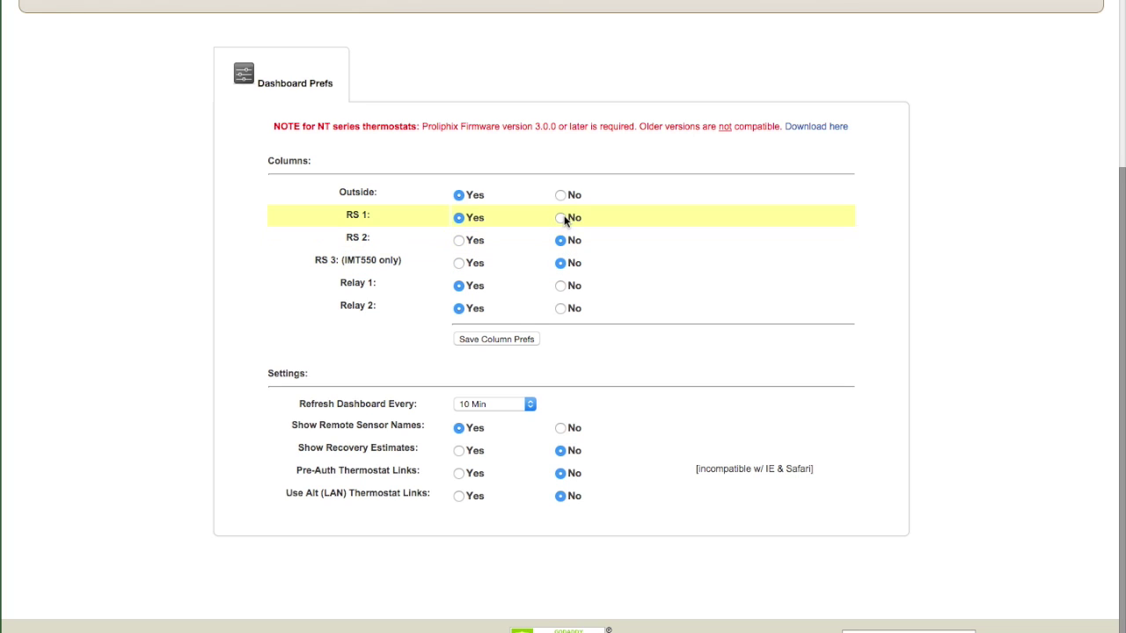
{"action": "left_click", "coordinate": [562, 218]}
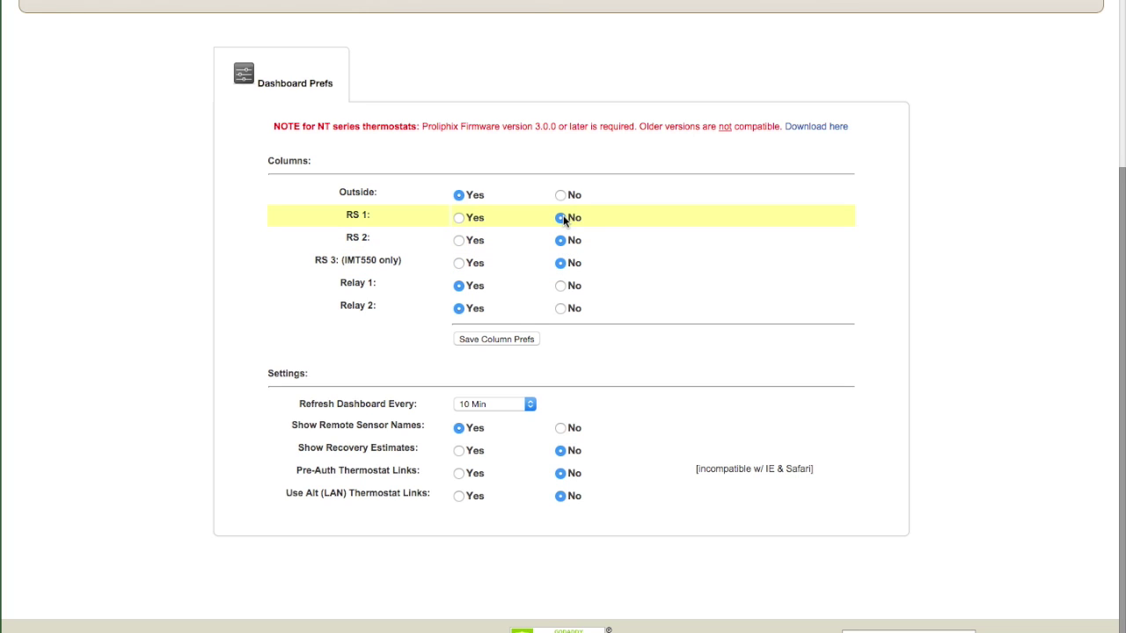
{"action": "left_click", "coordinate": [561, 286]}
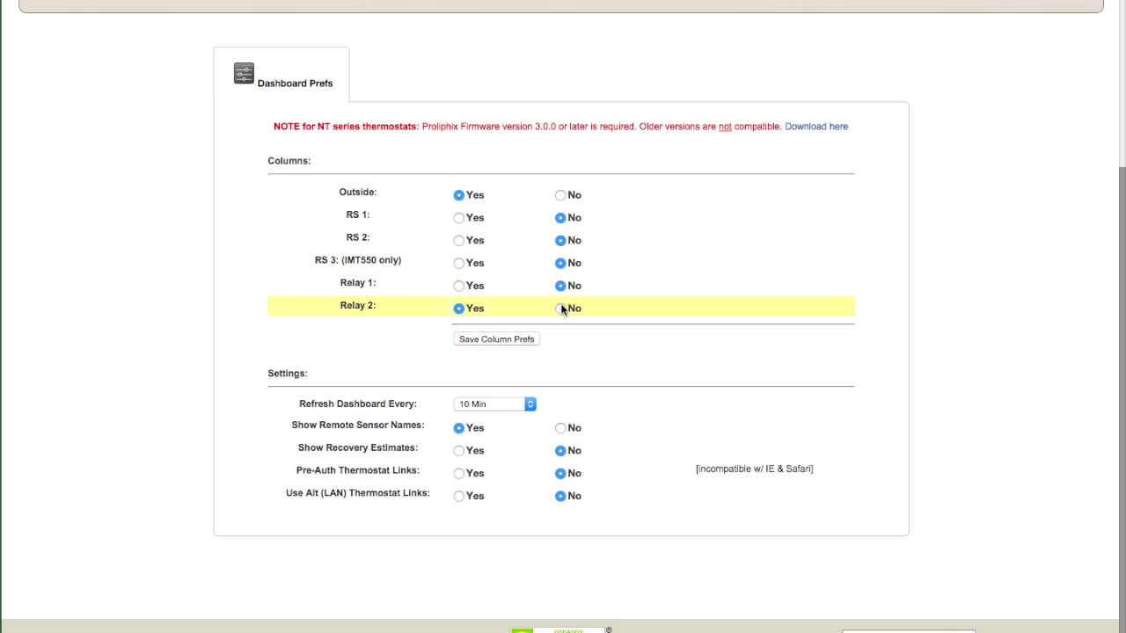
{"action": "left_click", "coordinate": [561, 308]}
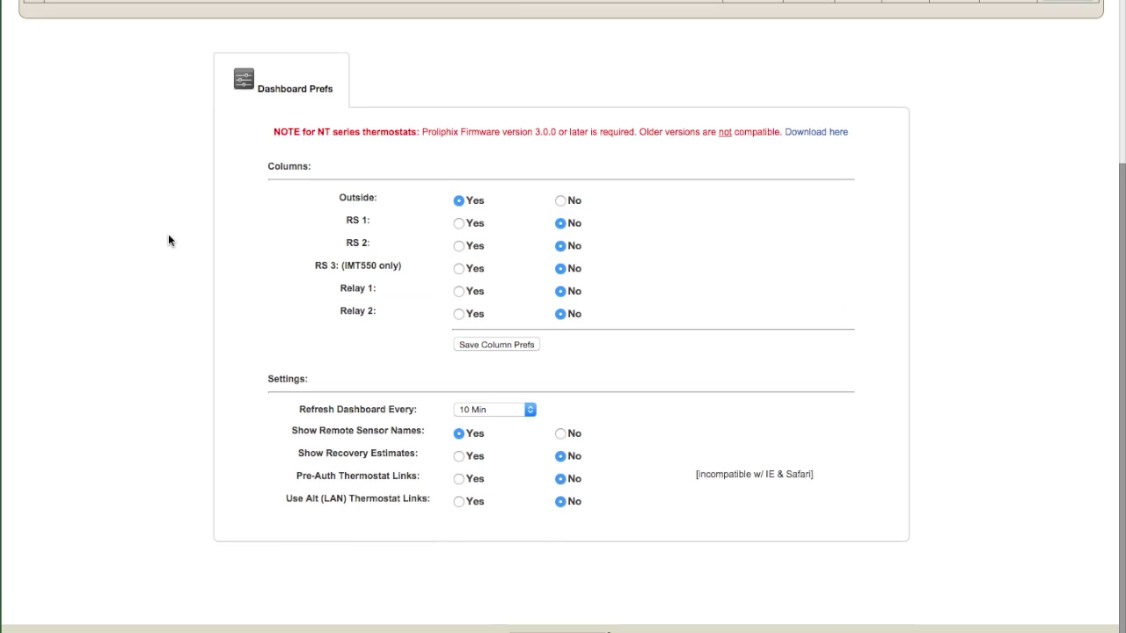
{"action": "scroll", "coordinate": [171, 239], "scroll_direction": "up", "scroll_amount": 5}
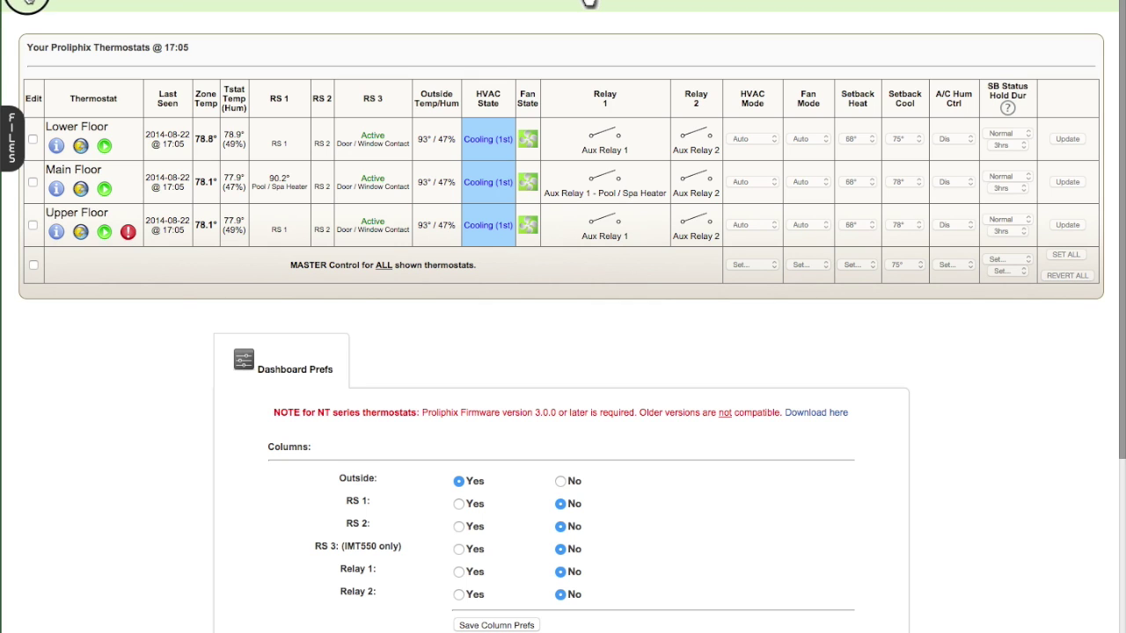
{"action": "left_click", "coordinate": [29, 1]}
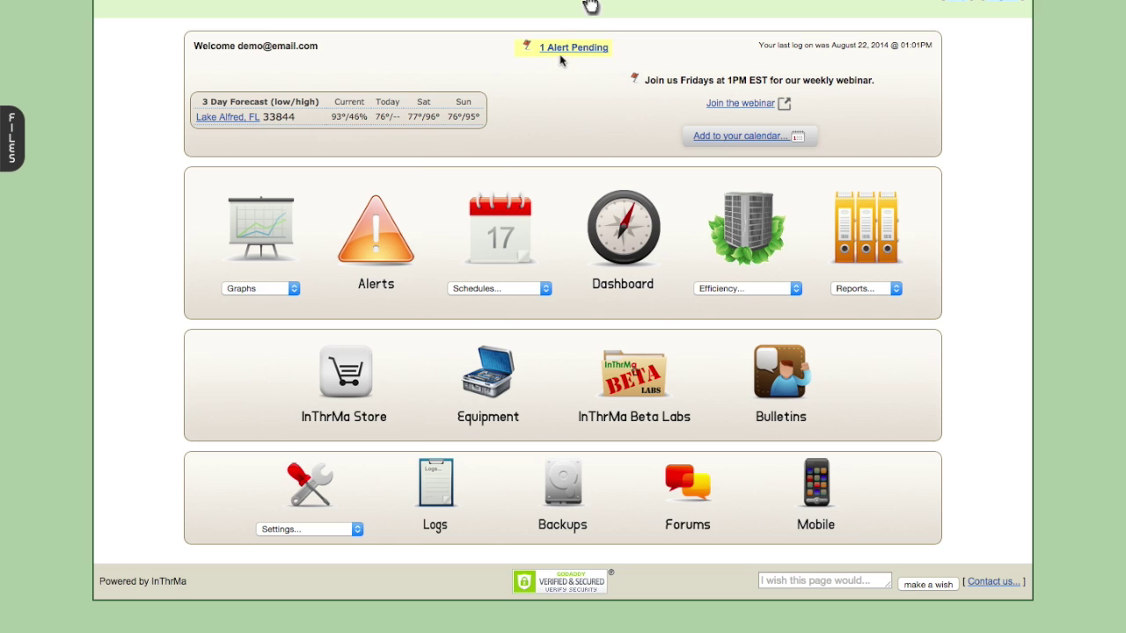
Step: Open Alerts to see the eight pending Upper Floor and Main Floor alerts
{"action": "left_click", "coordinate": [393, 242]}
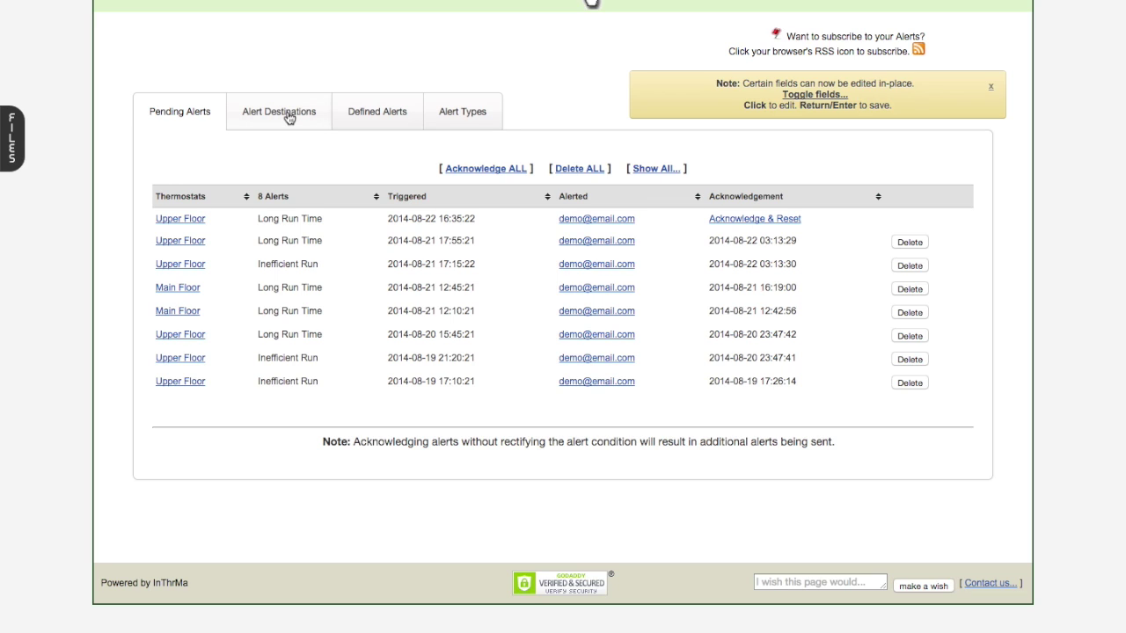
Step: View Alert Destinations, trying the email and confirmation code fields and 2. Confirm
{"action": "left_click", "coordinate": [289, 117]}
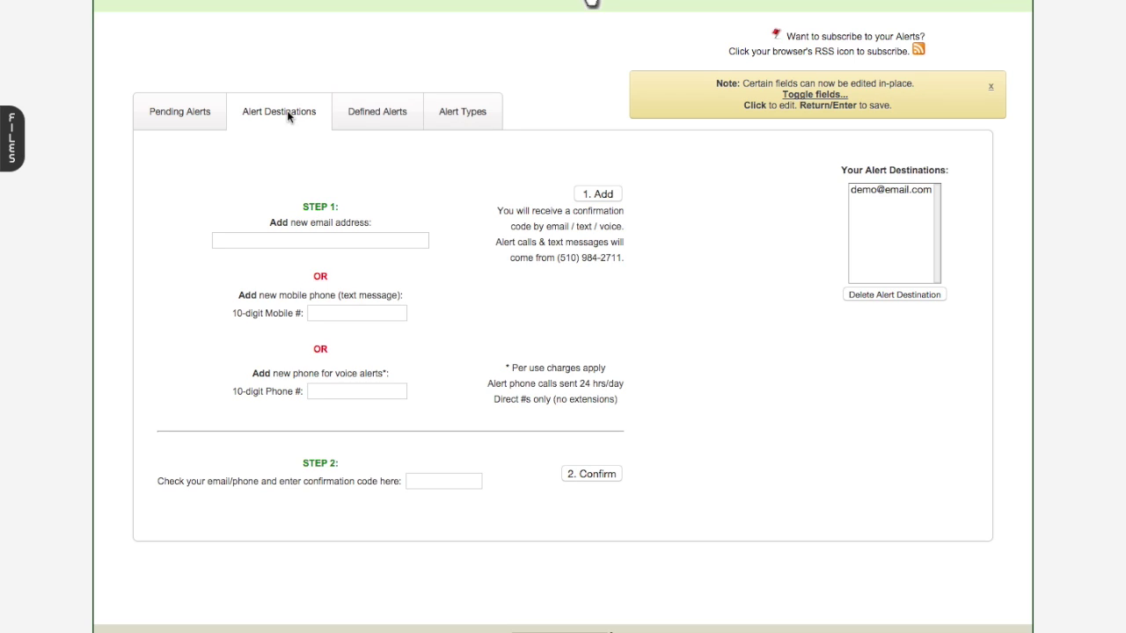
{"action": "left_click", "coordinate": [291, 238]}
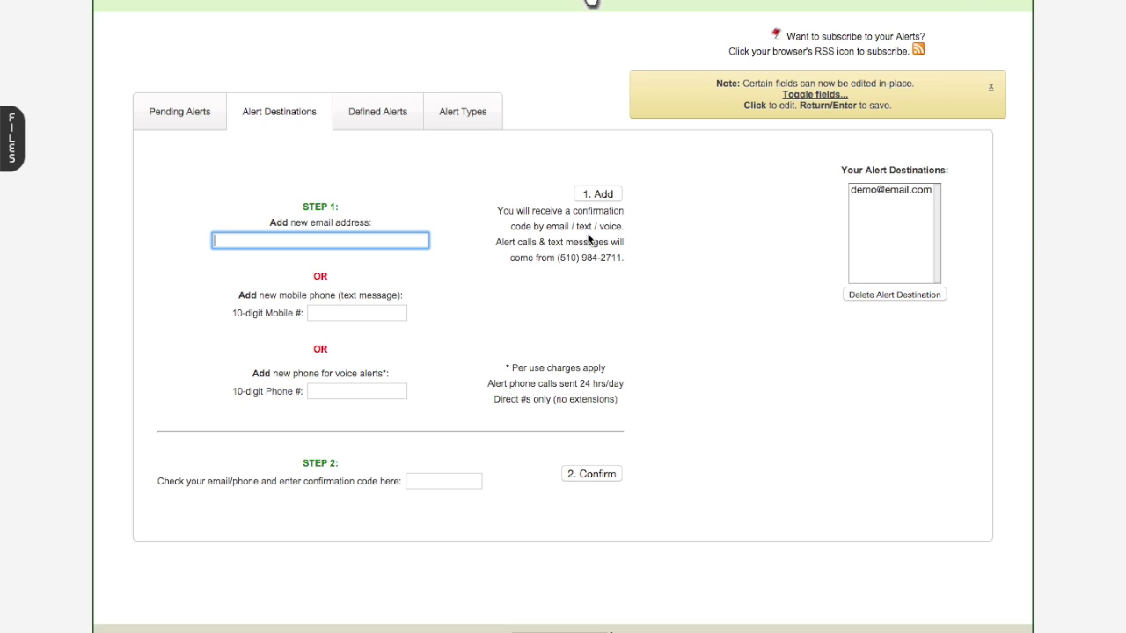
{"action": "left_click", "coordinate": [437, 482]}
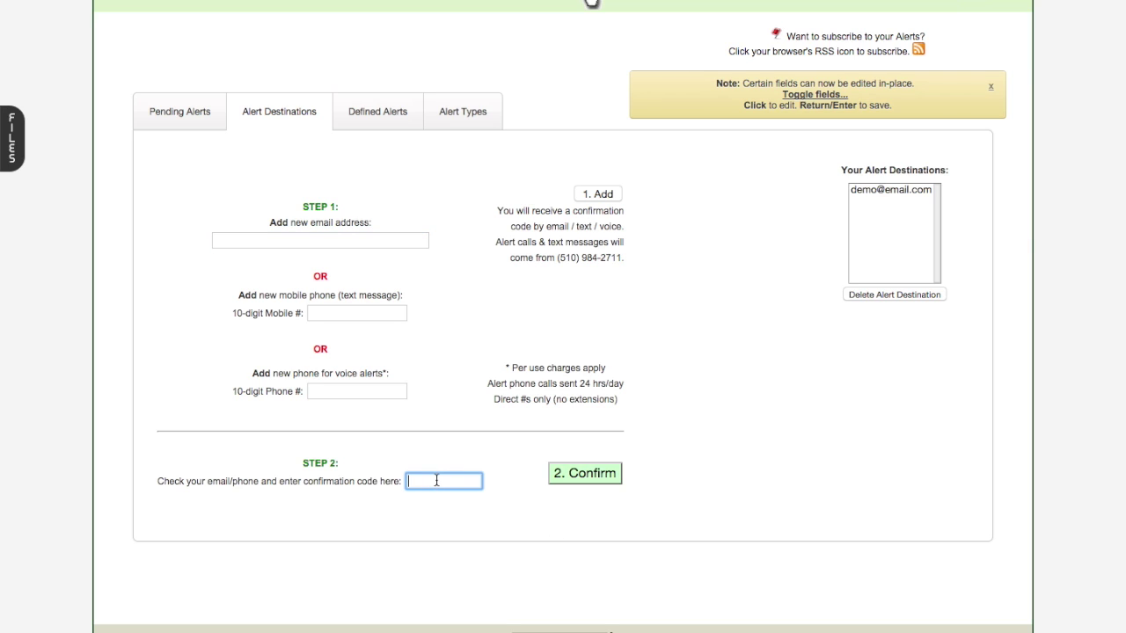
{"action": "left_click", "coordinate": [564, 474]}
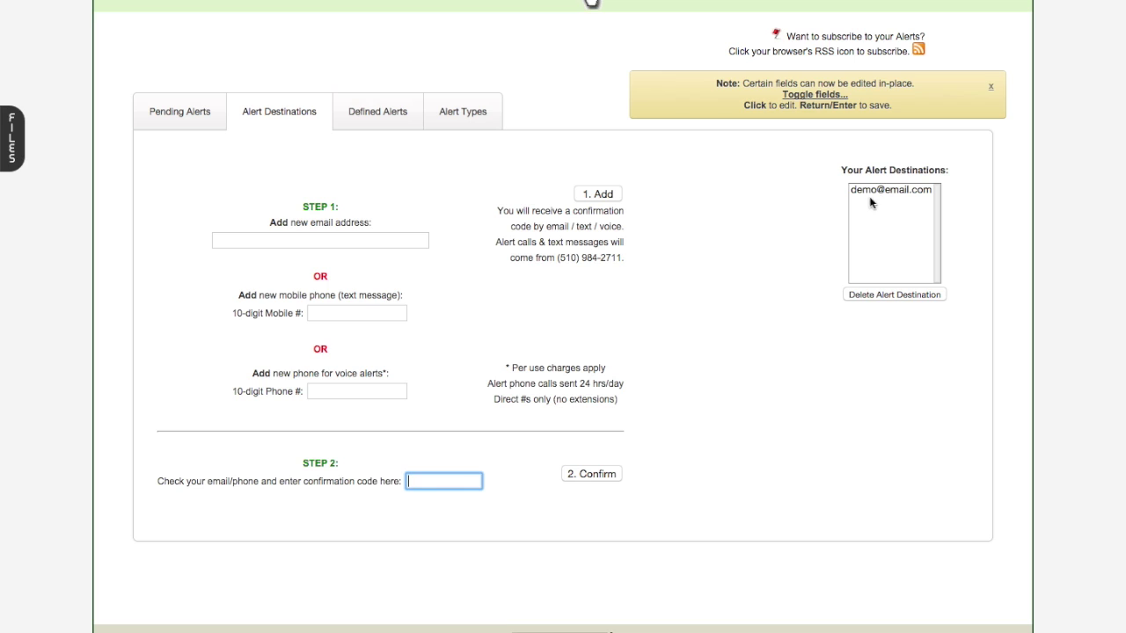
Step: Show the Defined Alerts list sorted by Thermostat descending, Upper Floor first
{"action": "left_click", "coordinate": [385, 119]}
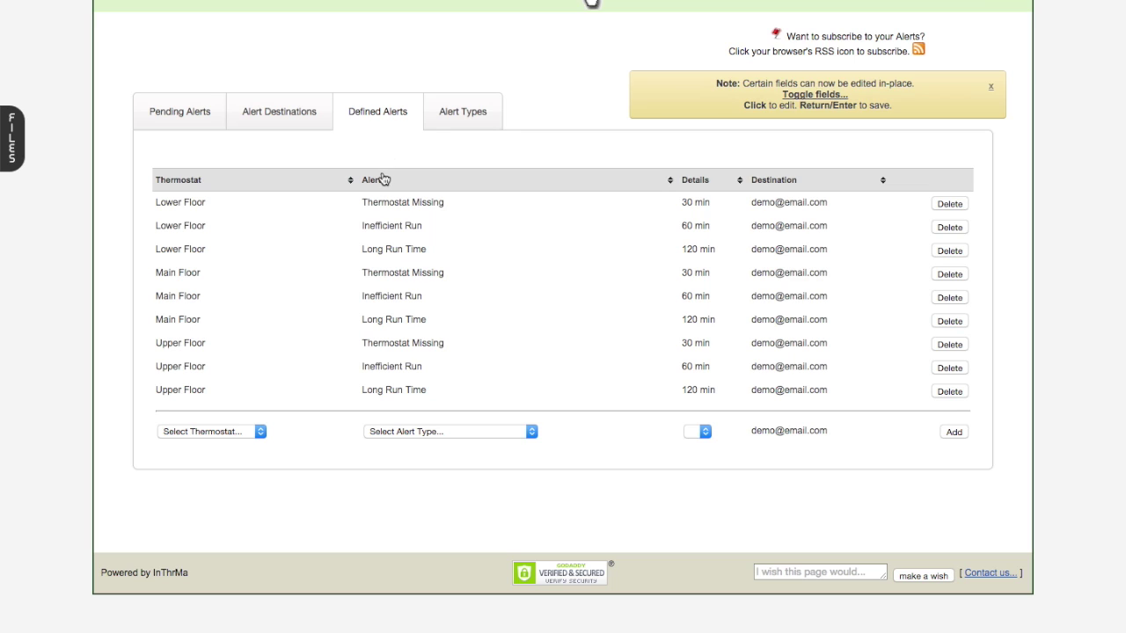
{"action": "left_click", "coordinate": [298, 183]}
{"action": "left_click", "coordinate": [298, 183]}
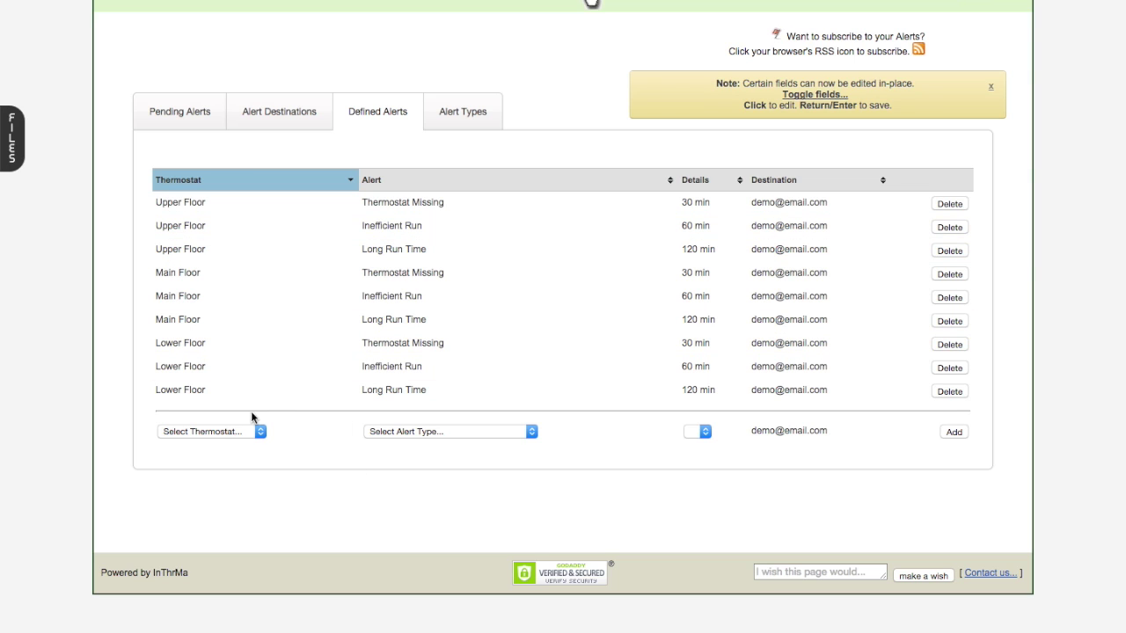
Step: Stage a new Lower Floor Thermostat Missing alert with a 30 min threshold
{"action": "left_click", "coordinate": [239, 432]}
{"action": "left_click", "coordinate": [222, 454]}
{"action": "left_click", "coordinate": [387, 432]}
{"action": "left_click", "coordinate": [404, 442]}
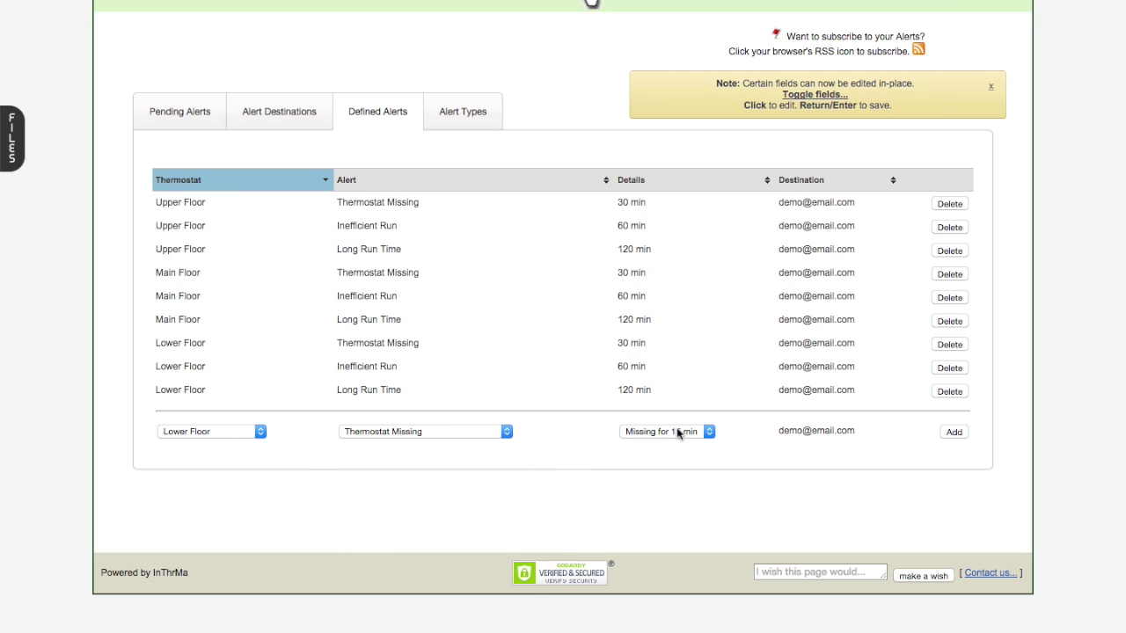
{"action": "left_click", "coordinate": [677, 432]}
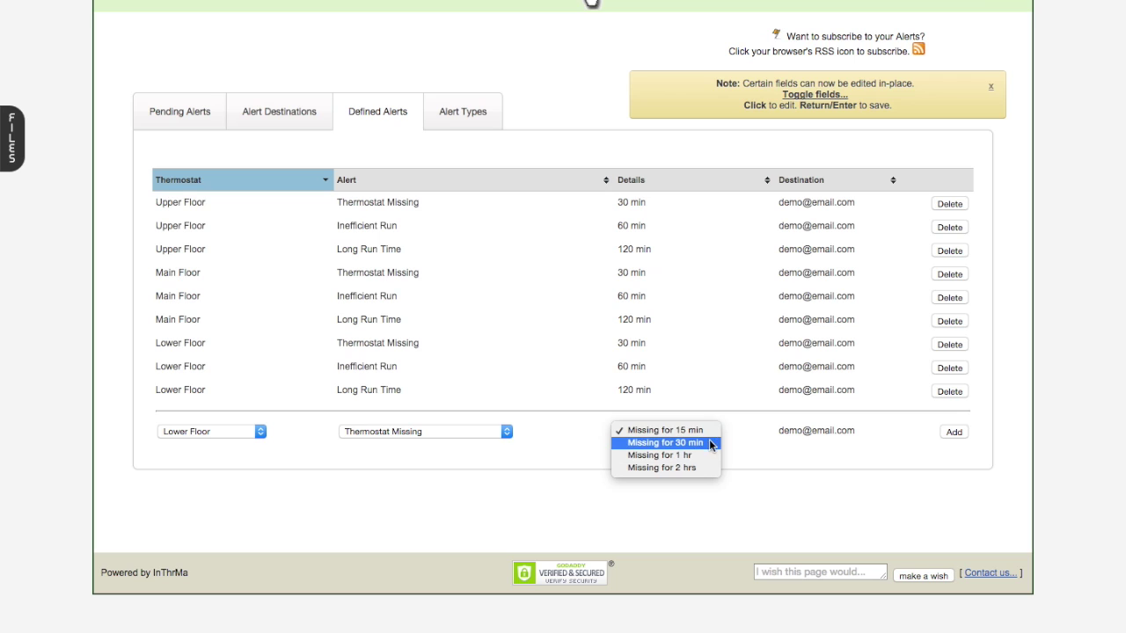
{"action": "left_click", "coordinate": [709, 444]}
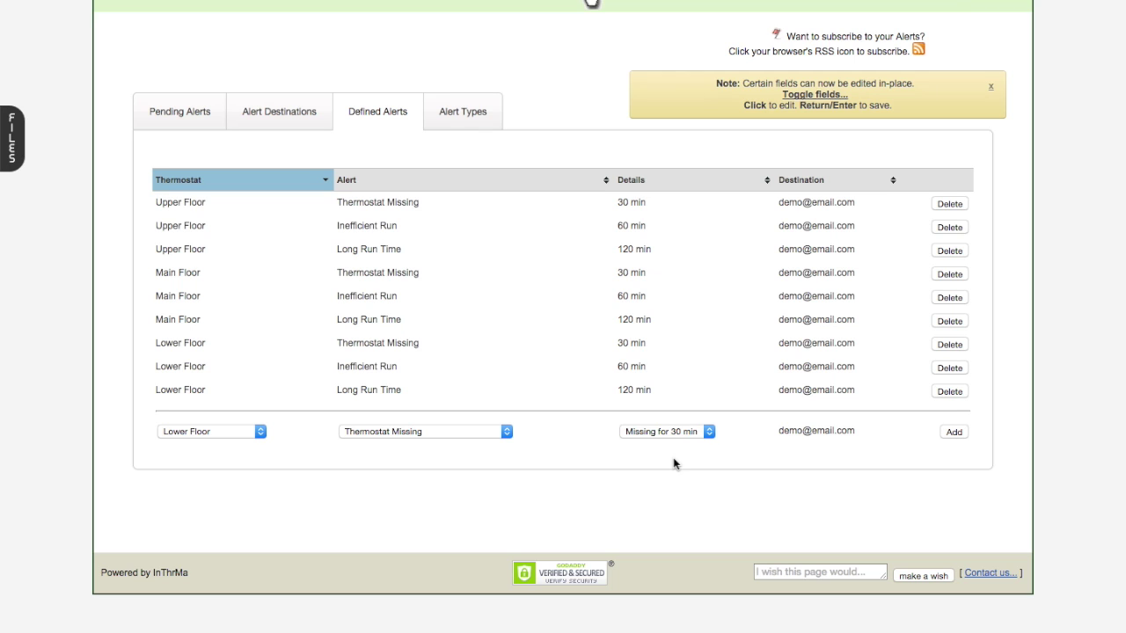
{"action": "left_click", "coordinate": [469, 431]}
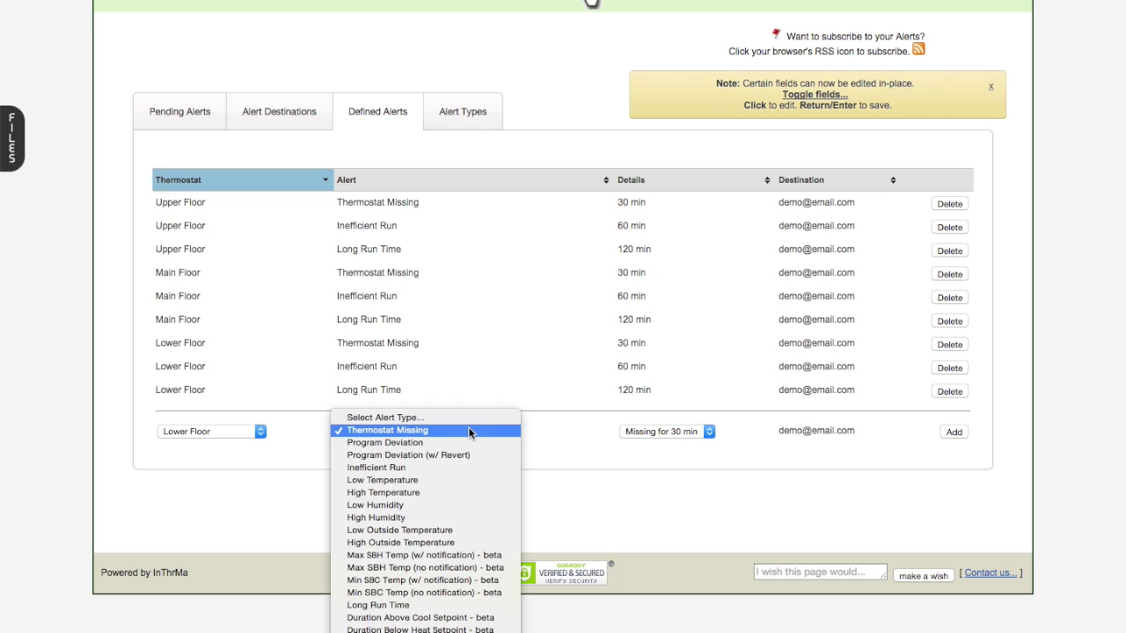
Step: Change the staged Lower Floor alert to Inefficient Run, no temperature change in 45 min
{"action": "left_click", "coordinate": [449, 468]}
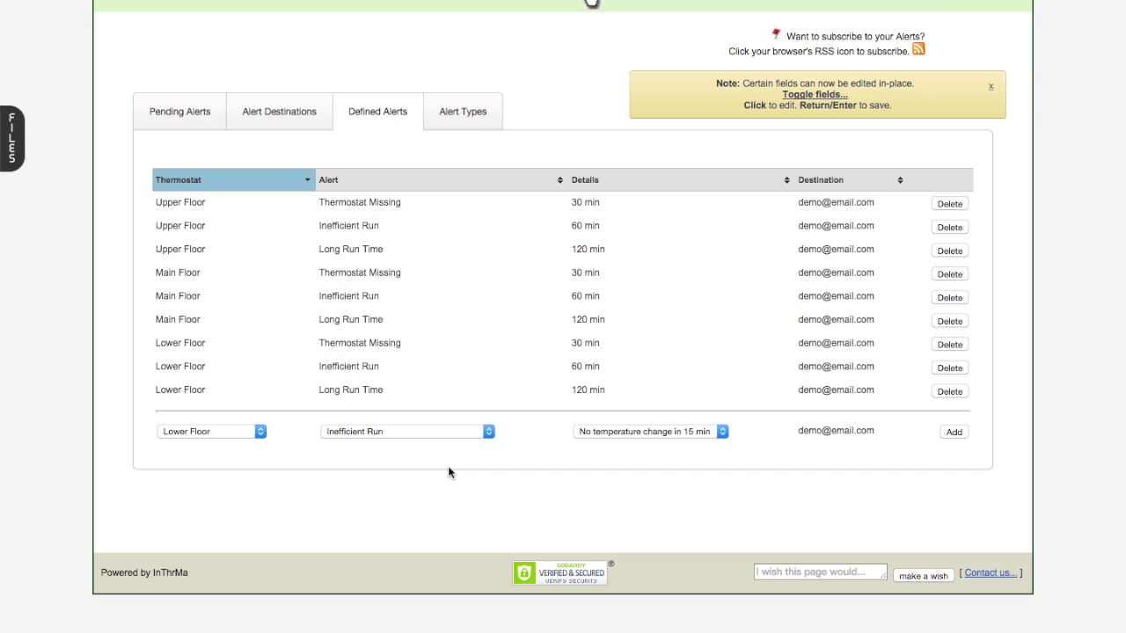
{"action": "left_click", "coordinate": [647, 429]}
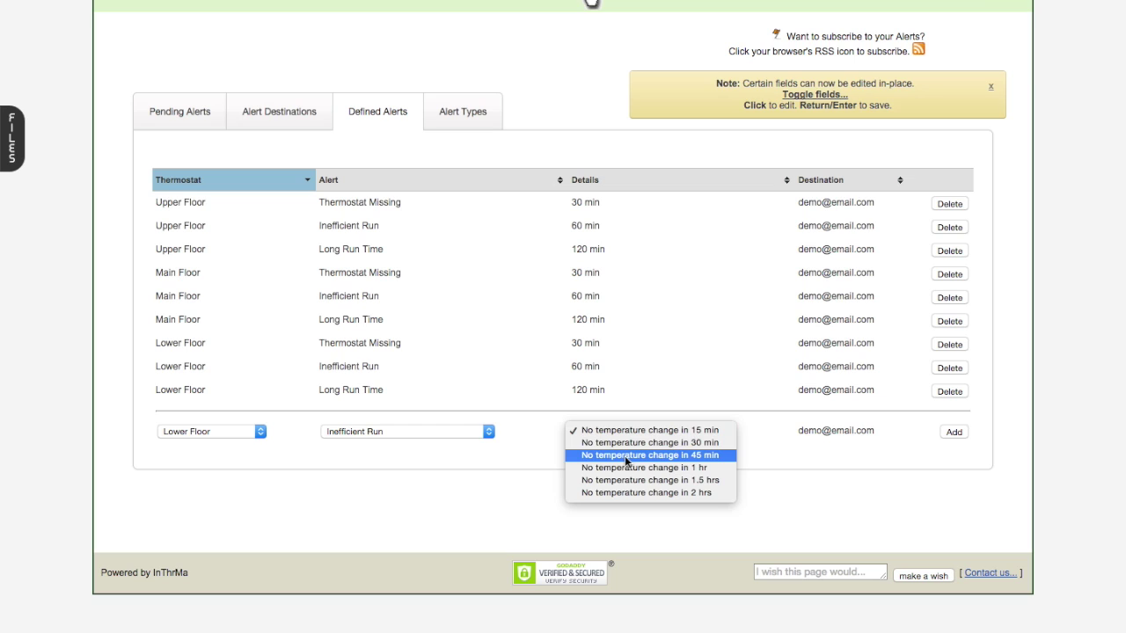
{"action": "left_click", "coordinate": [624, 456]}
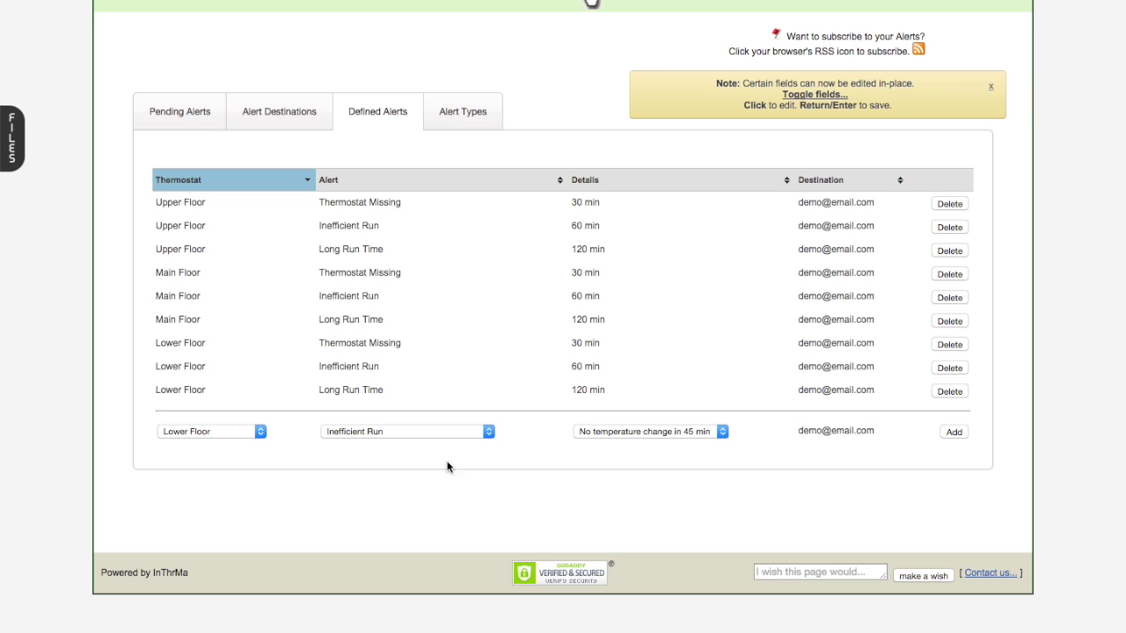
{"action": "left_click", "coordinate": [343, 438]}
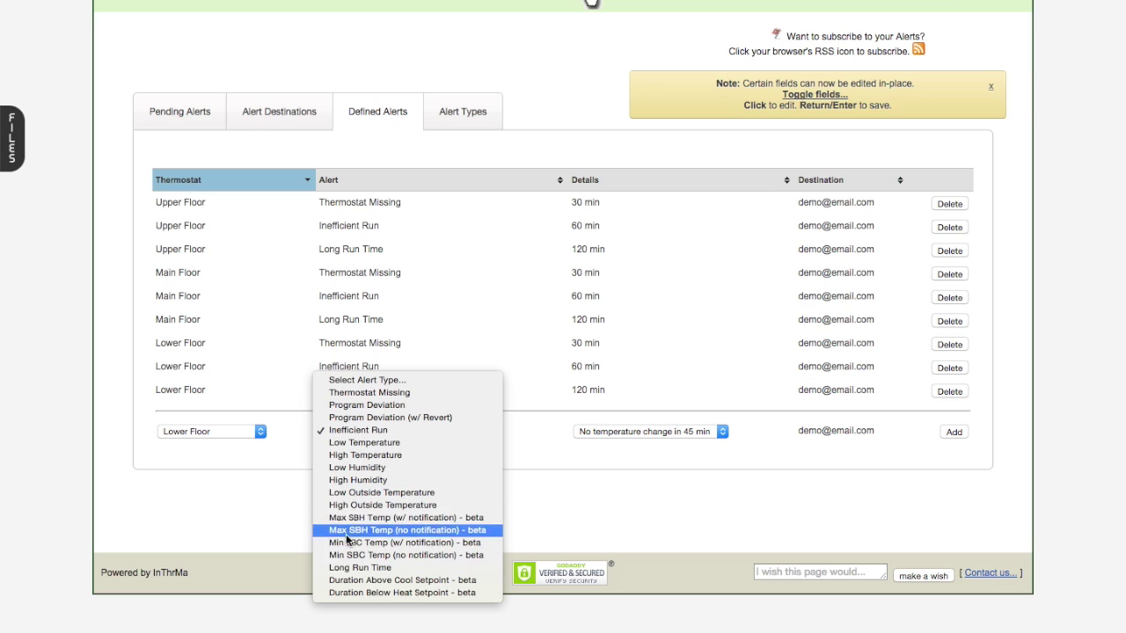
Step: Make the staged Lower Floor alert a Long Run Time alert with 3 Hrs threshold
{"action": "left_click", "coordinate": [343, 565]}
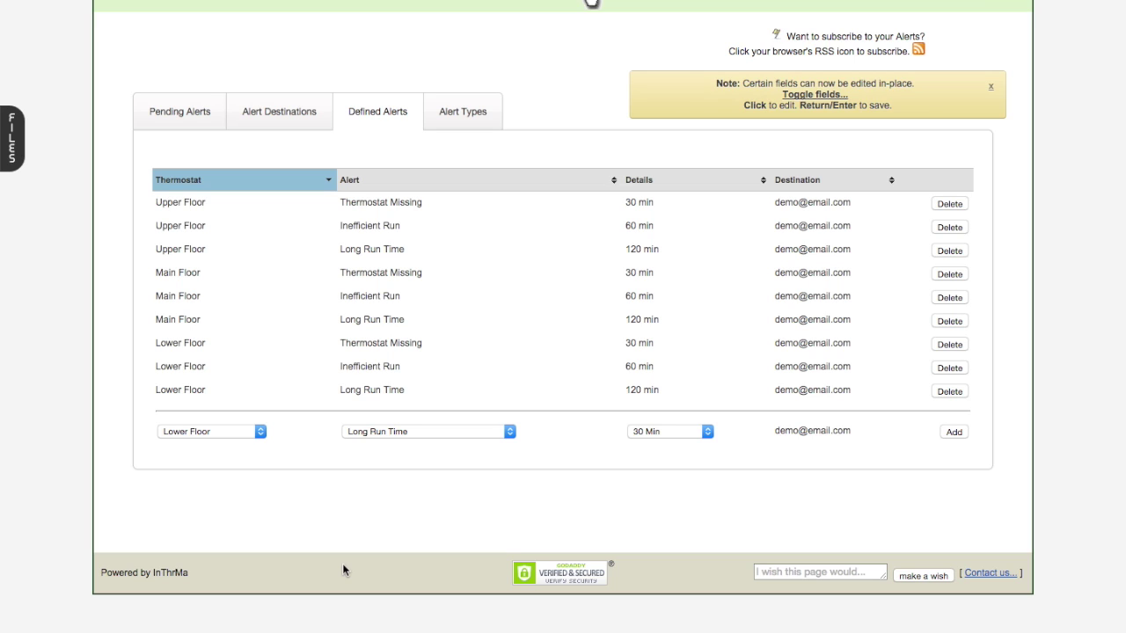
{"action": "left_click", "coordinate": [665, 431]}
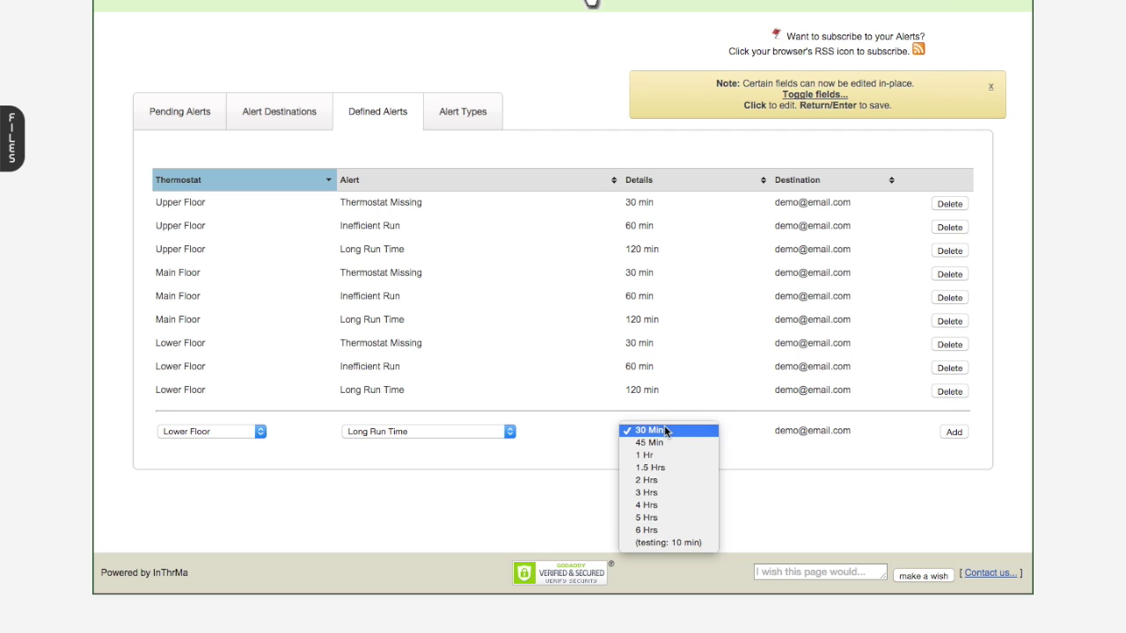
{"action": "left_click", "coordinate": [667, 487]}
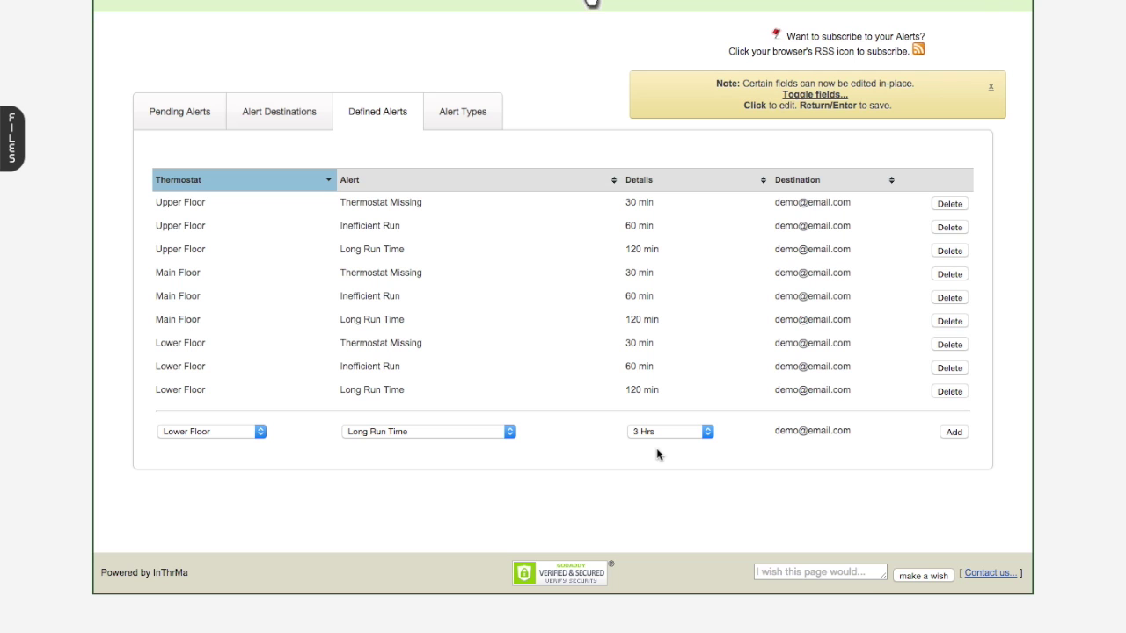
Step: Return from the alerts table to the home icon dashboard via the InThrMa logo
{"action": "left_click", "coordinate": [113, 7]}
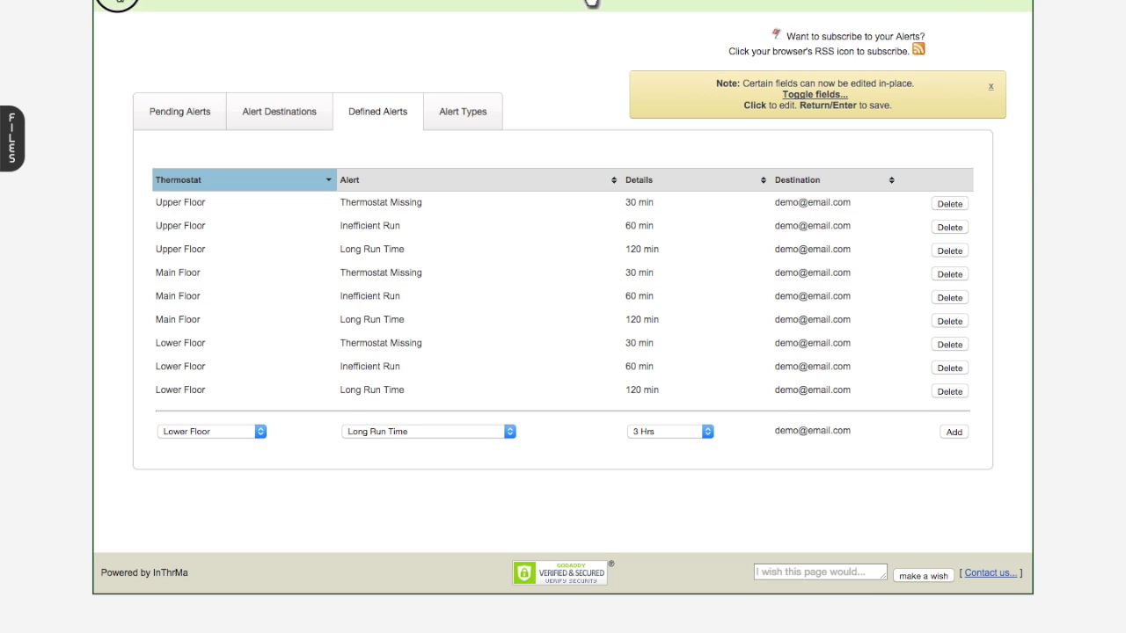